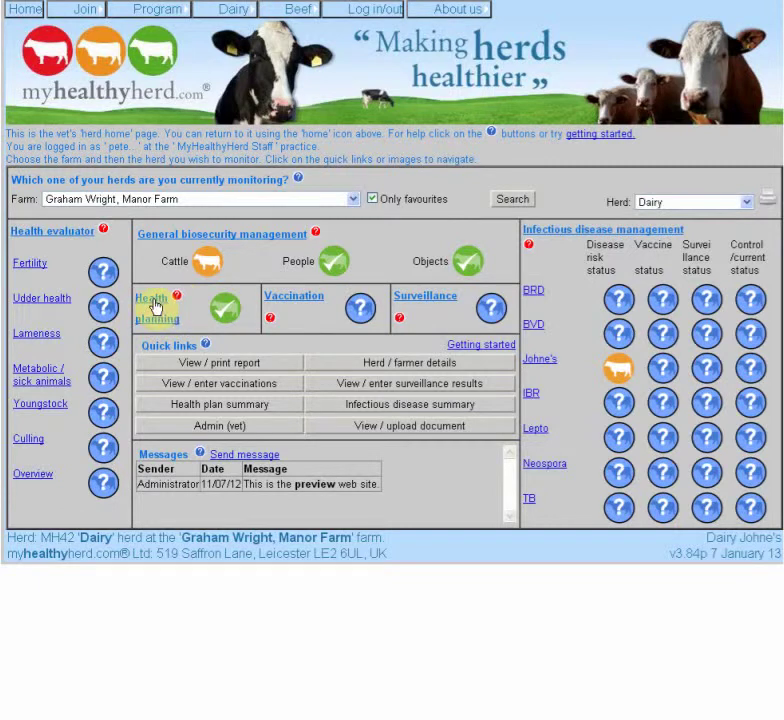
Open the dairy herd's health planning module and choose to enter data from your own farm records.
{"action": "left_click", "coordinate": [155, 306]}
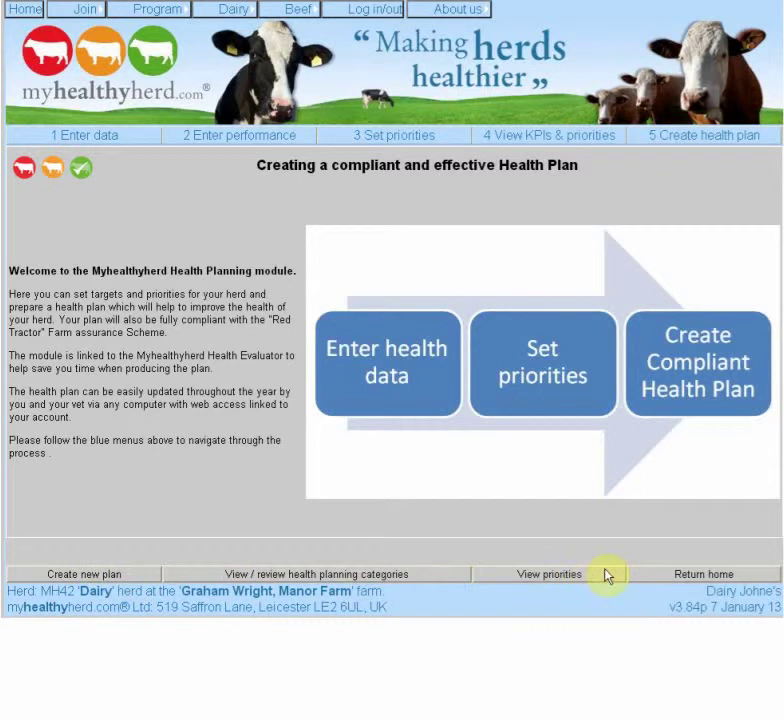
{"action": "left_click", "coordinate": [78, 146]}
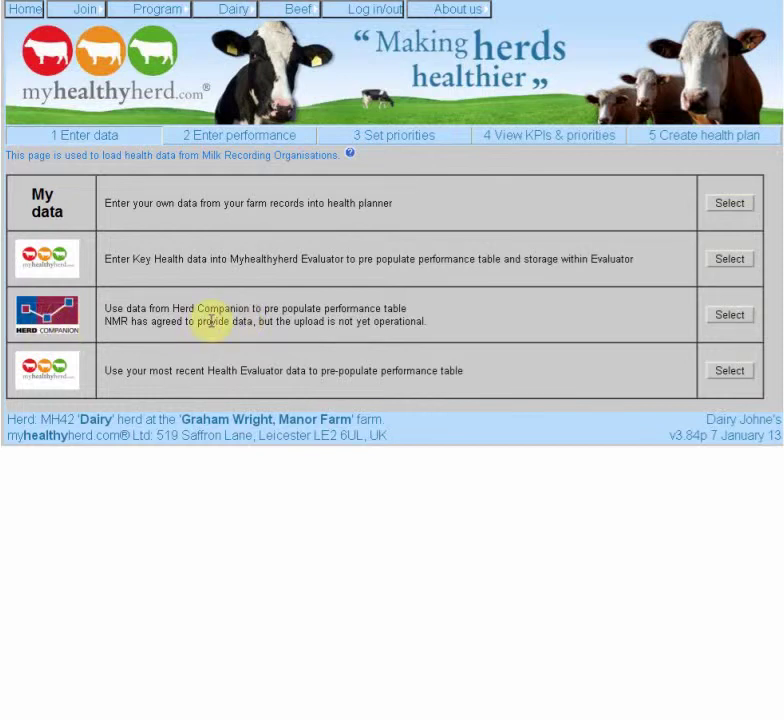
{"action": "left_click", "coordinate": [729, 204]}
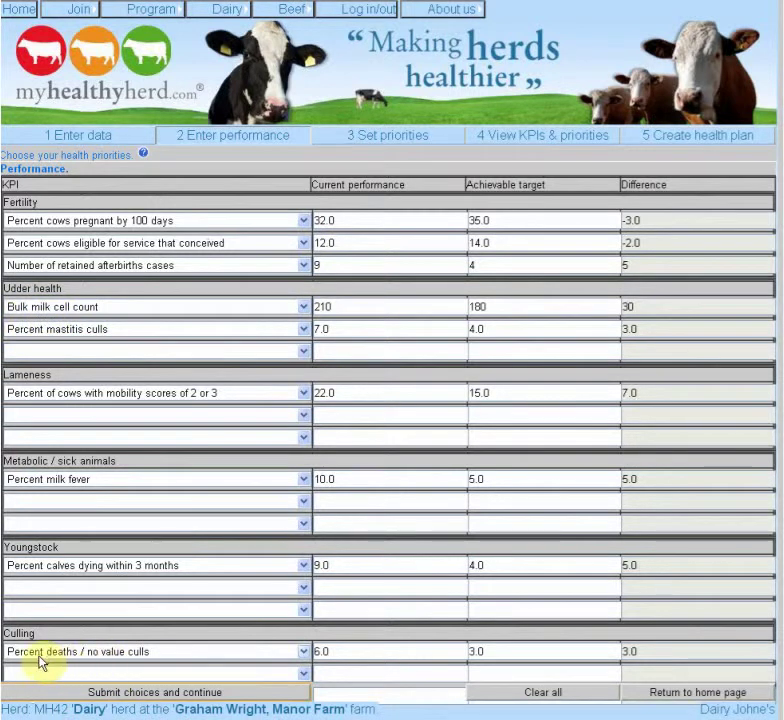
Check the empty Youngstock and Metabolic / sick animals KPI choices, and submit the herd's performance table.
{"action": "left_click", "coordinate": [305, 590]}
{"action": "left_click", "coordinate": [305, 592]}
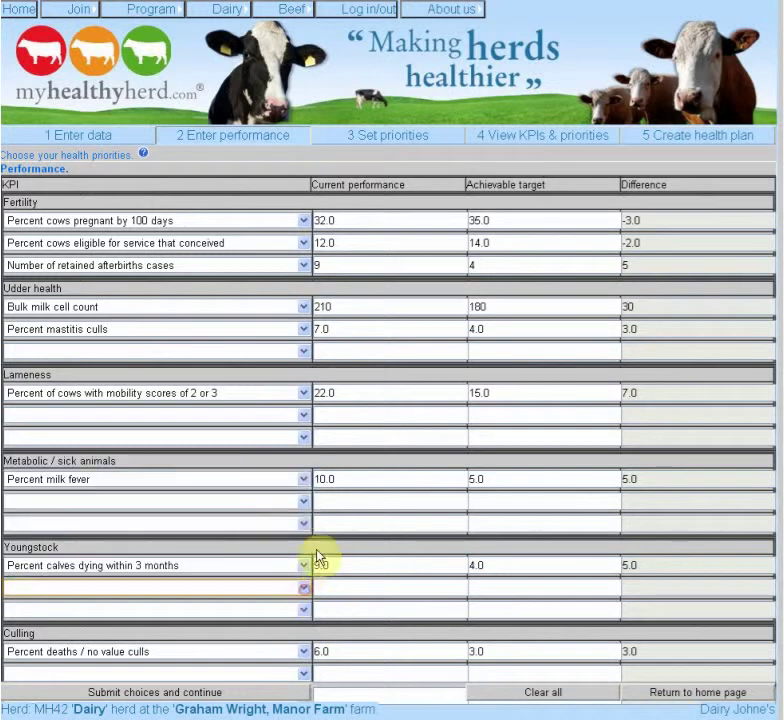
{"action": "left_click", "coordinate": [304, 503]}
{"action": "left_click", "coordinate": [305, 504]}
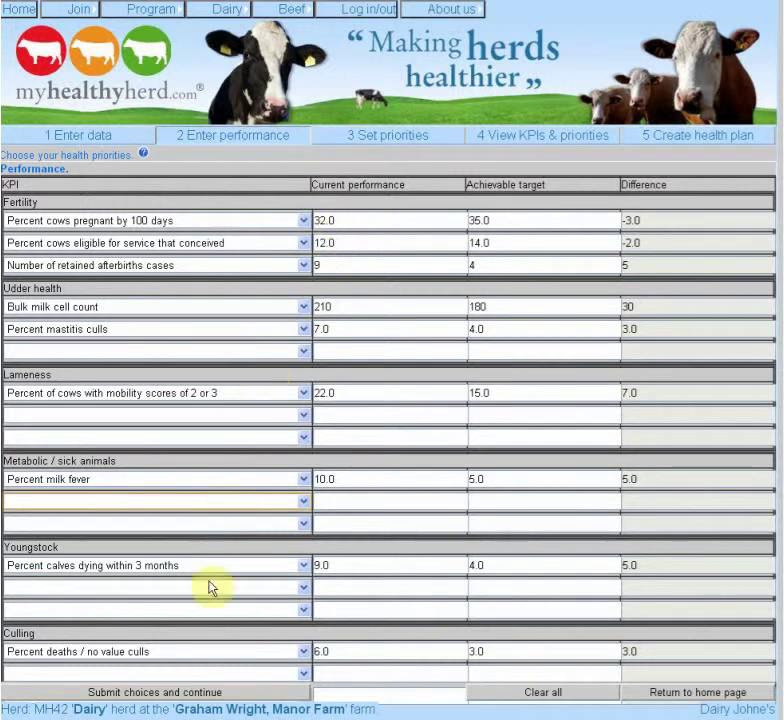
{"action": "left_click", "coordinate": [146, 692]}
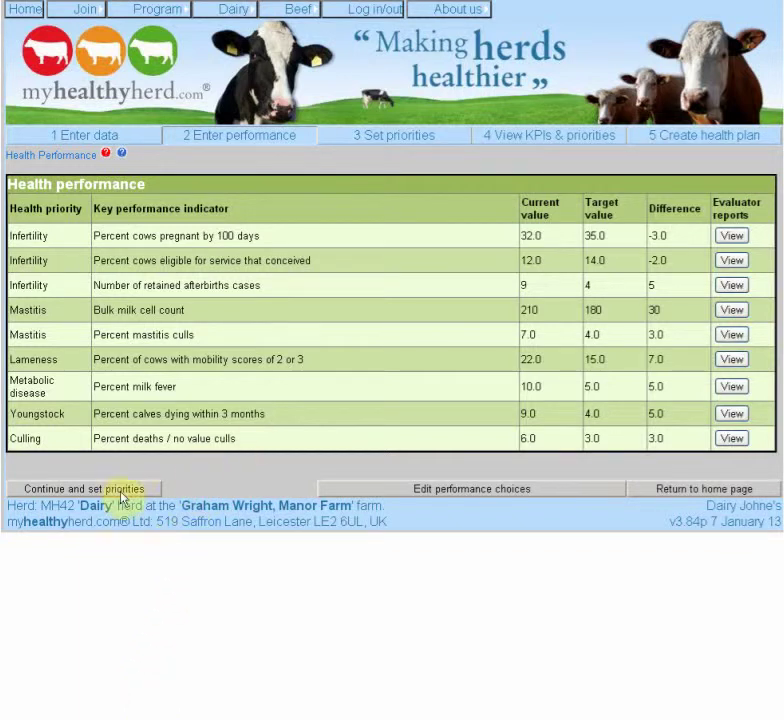
Continue to setting priorities, check the health area options for the Culling row, and submit the health priorities.
{"action": "left_click", "coordinate": [86, 493]}
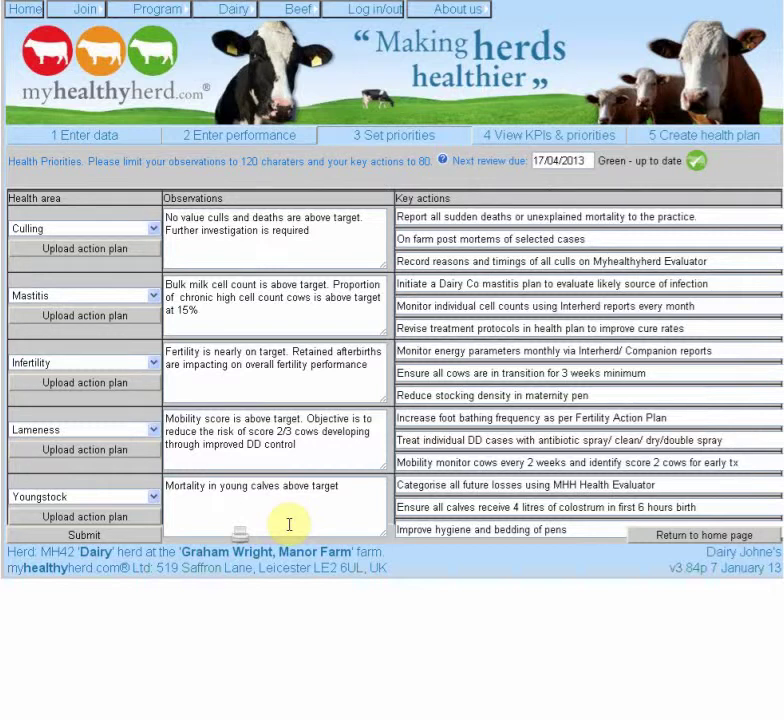
{"action": "left_click", "coordinate": [153, 229]}
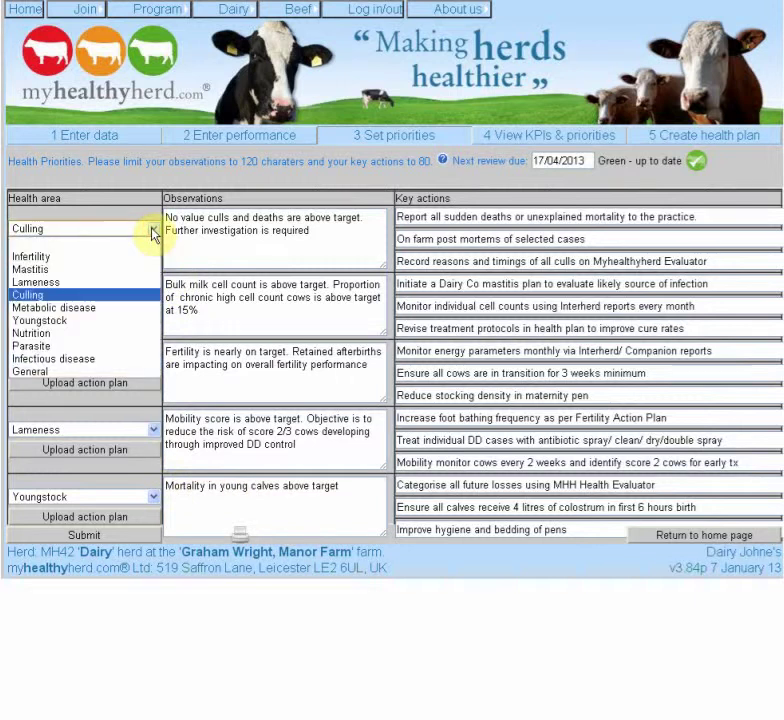
{"action": "left_click", "coordinate": [153, 230]}
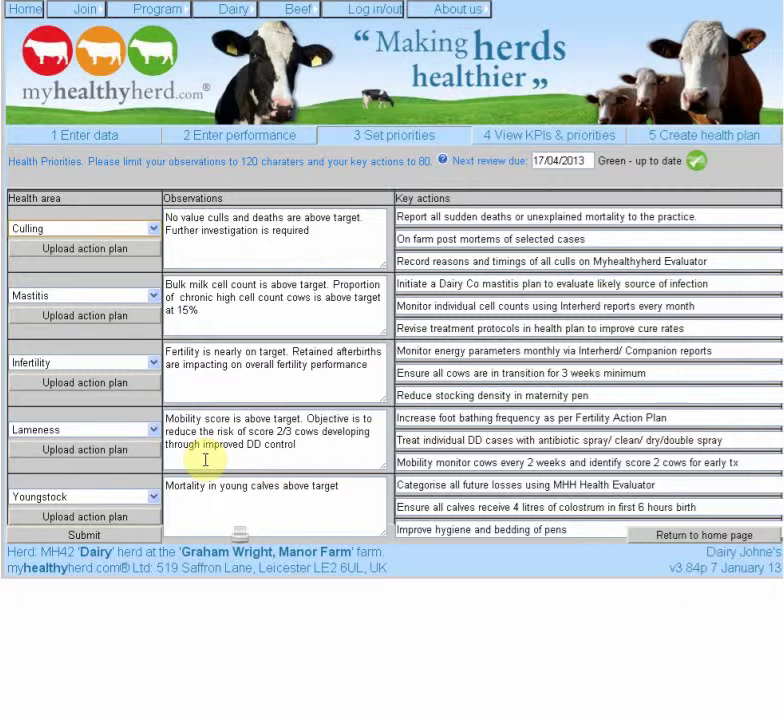
{"action": "left_click", "coordinate": [120, 538]}
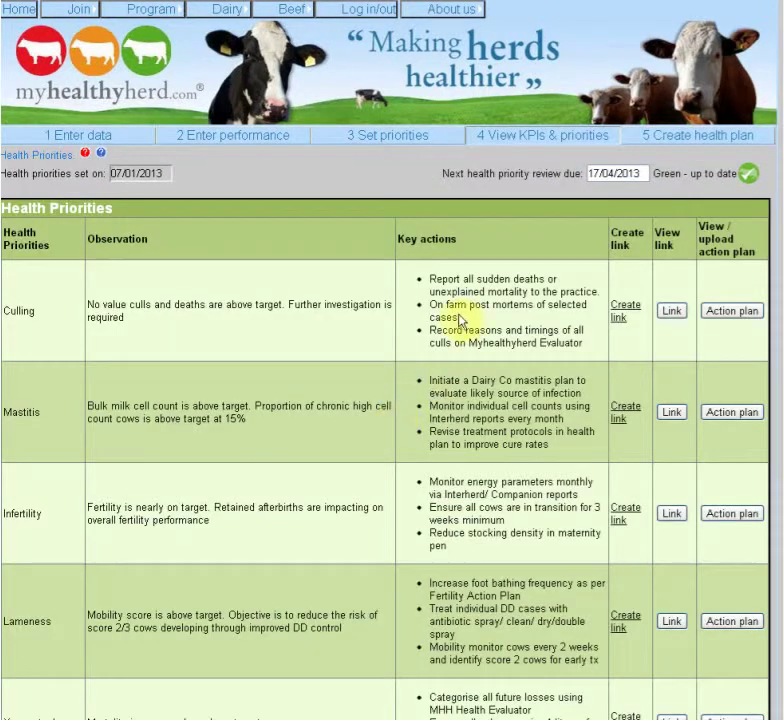
Link the Mastitis priority to the Mastitis treatments dairy health planning category, and view the linked treatment procedures.
{"action": "scroll", "coordinate": [257, 346], "scroll_direction": "down", "scroll_amount": 2}
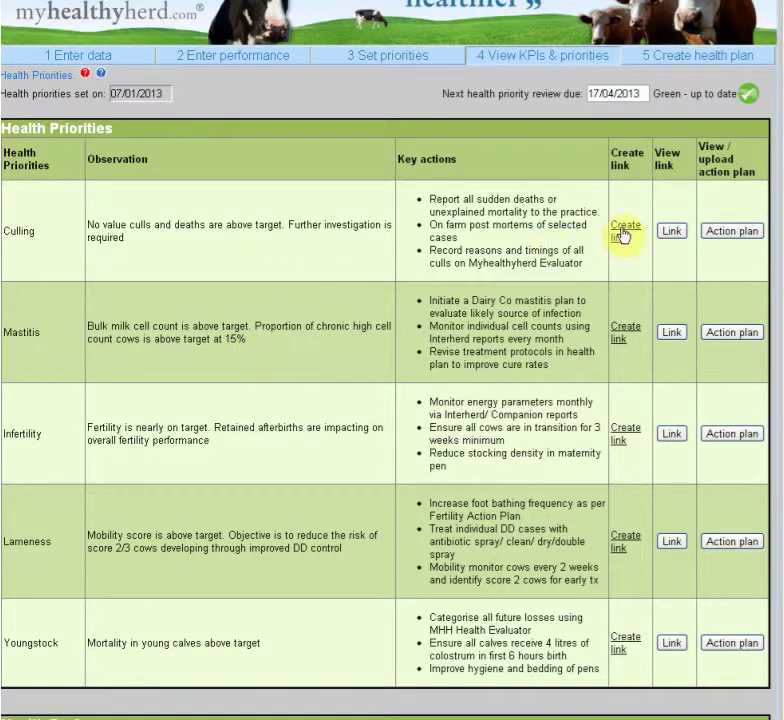
{"action": "left_click", "coordinate": [621, 331]}
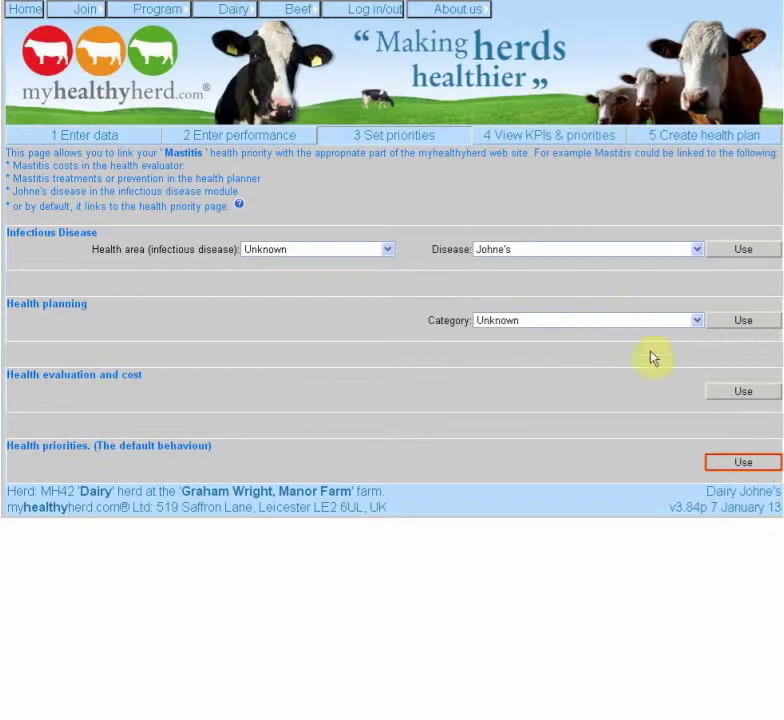
{"action": "left_click", "coordinate": [699, 324]}
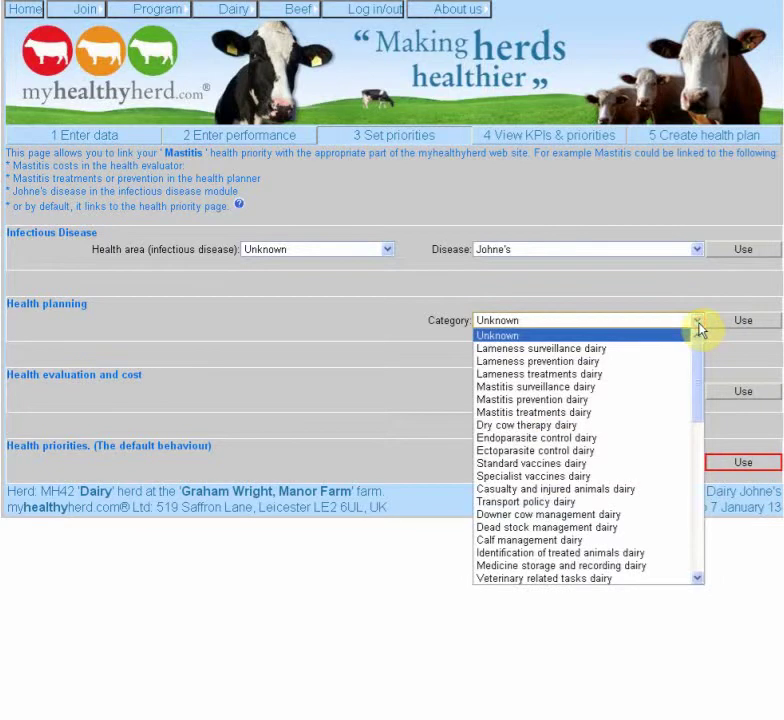
{"action": "left_click", "coordinate": [633, 412]}
{"action": "left_click", "coordinate": [752, 322]}
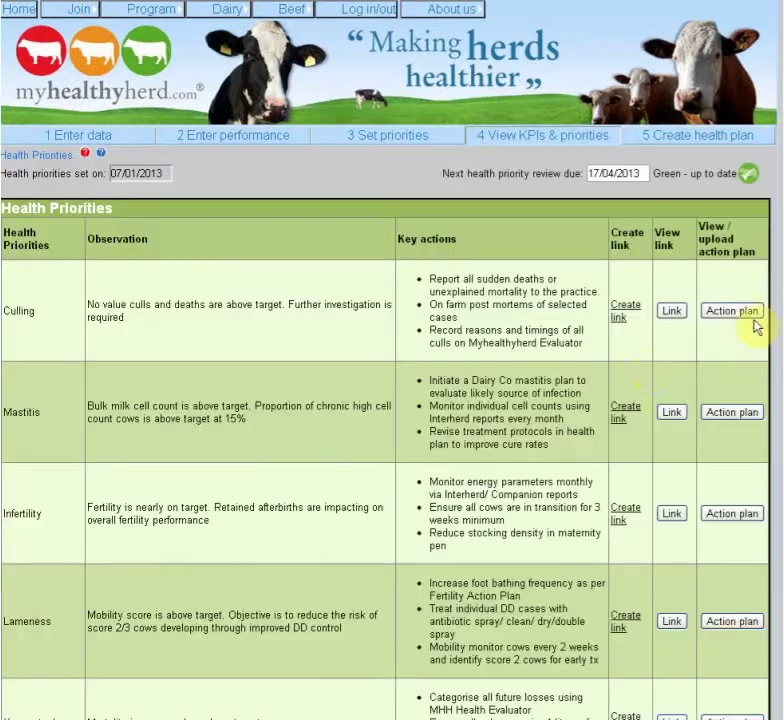
{"action": "left_click", "coordinate": [674, 414]}
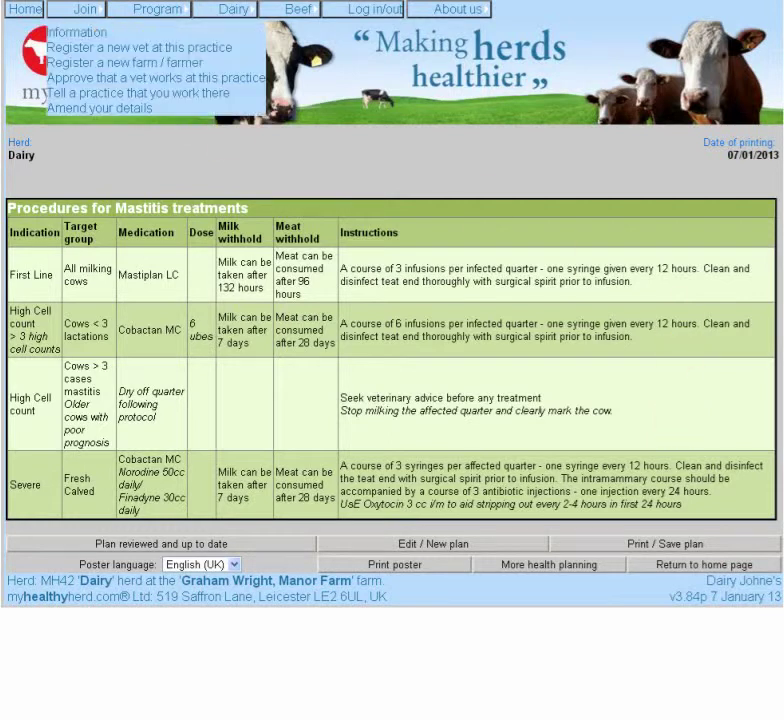
{"action": "key", "text": "alt+Left"}
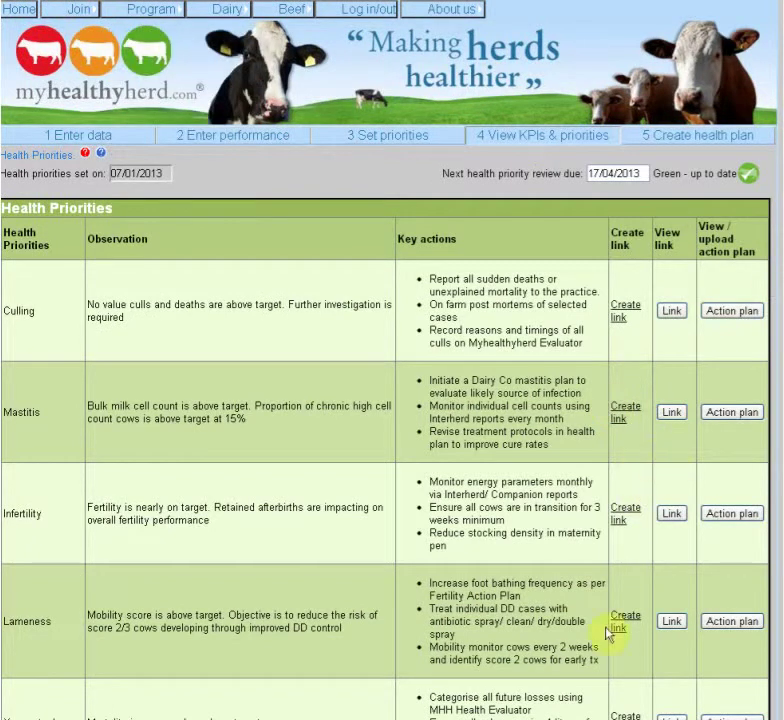
Open the uploaded action plan for the Lameness priority and read through the document.
{"action": "left_click", "coordinate": [742, 622]}
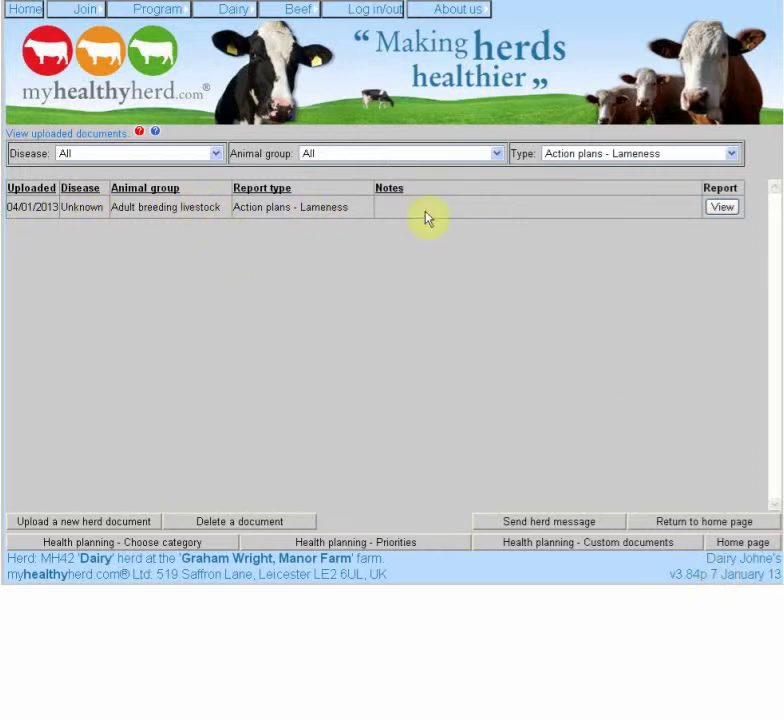
{"action": "left_click", "coordinate": [723, 208]}
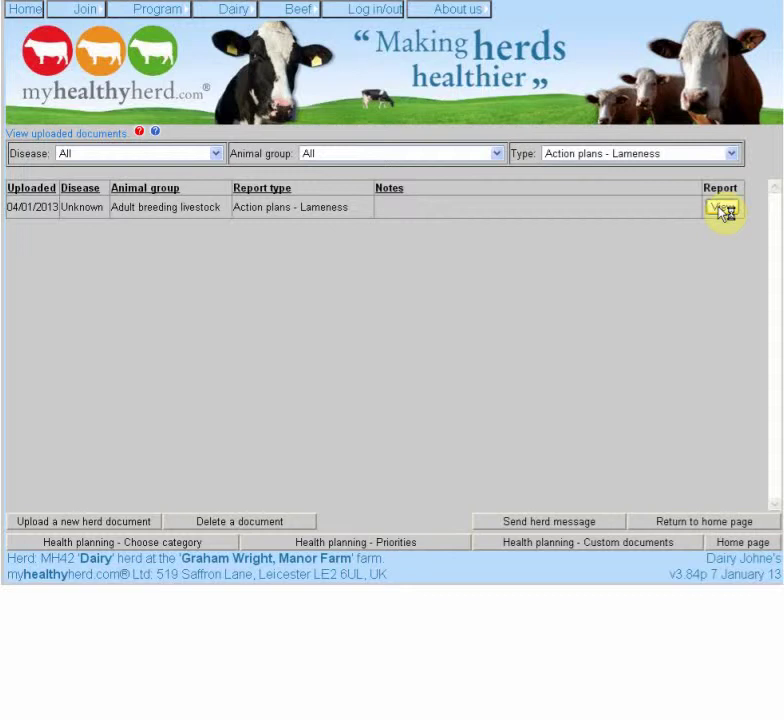
{"action": "left_click", "coordinate": [724, 210]}
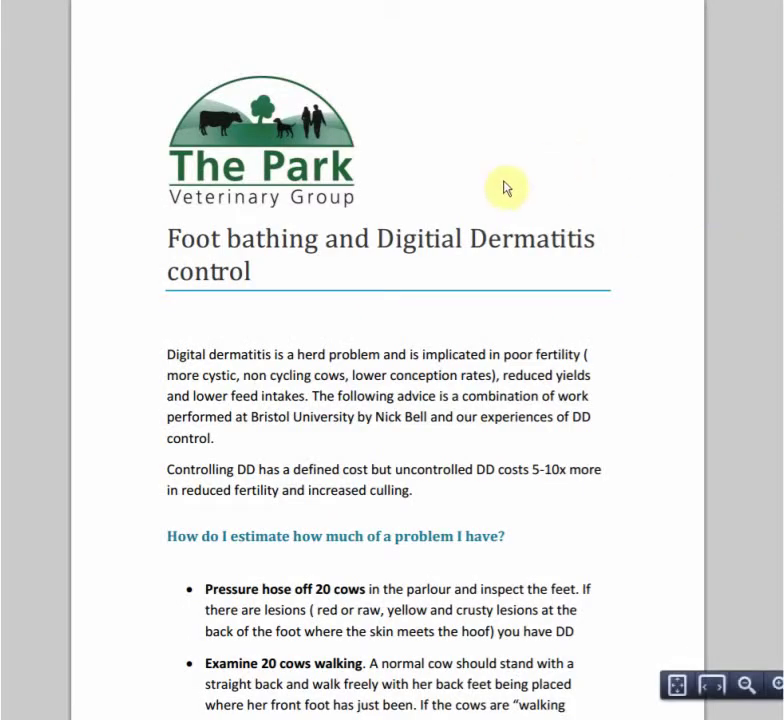
{"action": "scroll", "coordinate": [506, 188], "scroll_direction": "down", "scroll_amount": 5}
{"action": "scroll", "coordinate": [506, 188], "scroll_direction": "down", "scroll_amount": 15}
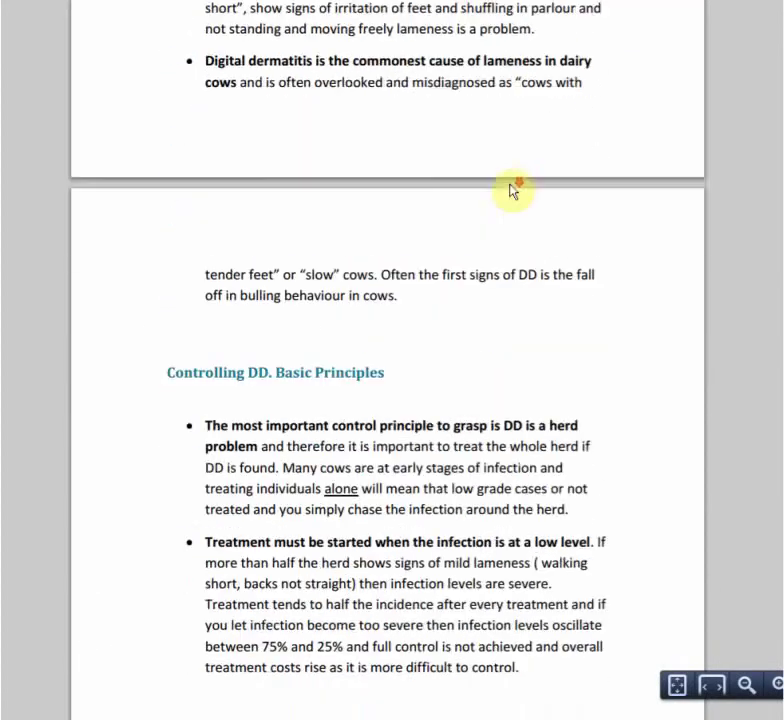
{"action": "scroll", "coordinate": [512, 188], "scroll_direction": "down", "scroll_amount": 15}
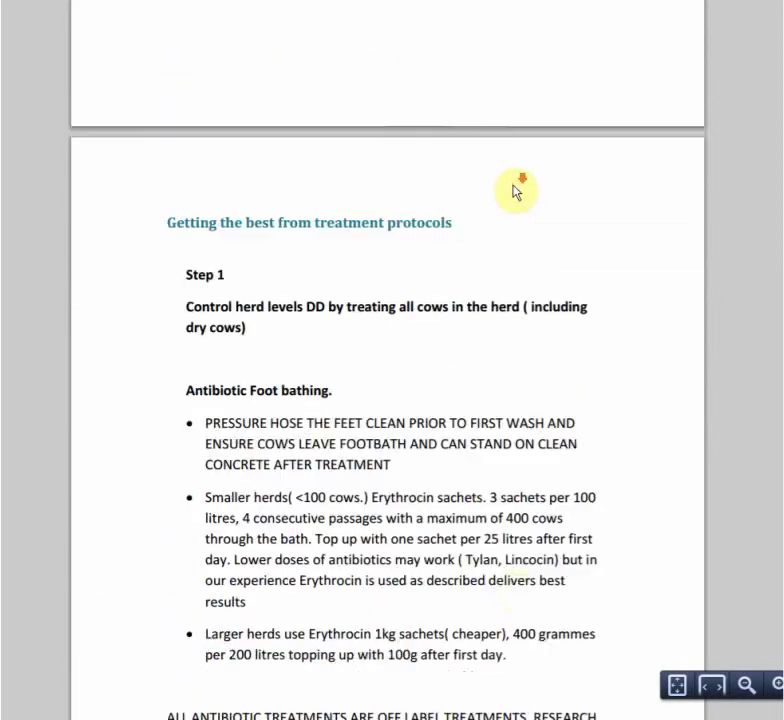
{"action": "scroll", "coordinate": [512, 188], "scroll_direction": "up", "scroll_amount": 20}
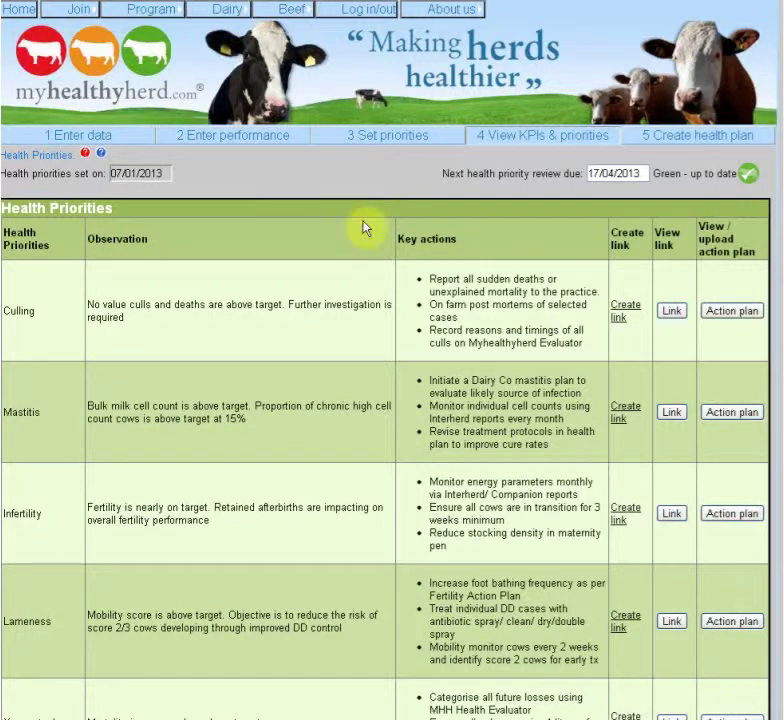
Review the Health Priorities and Health Performance tables, including the health area status overview below them.
{"action": "scroll", "coordinate": [418, 283], "scroll_direction": "down", "scroll_amount": 2}
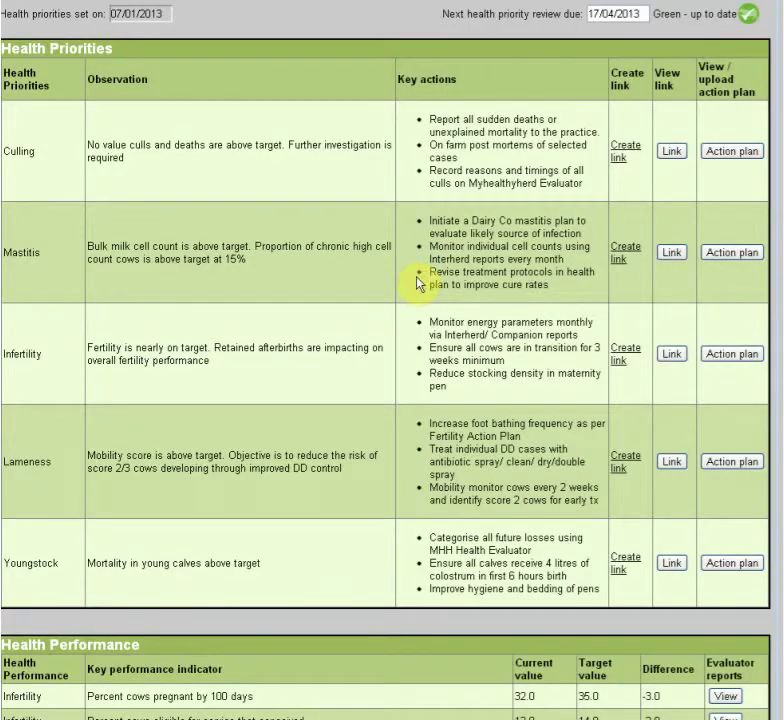
{"action": "scroll", "coordinate": [446, 296], "scroll_direction": "down", "scroll_amount": 2}
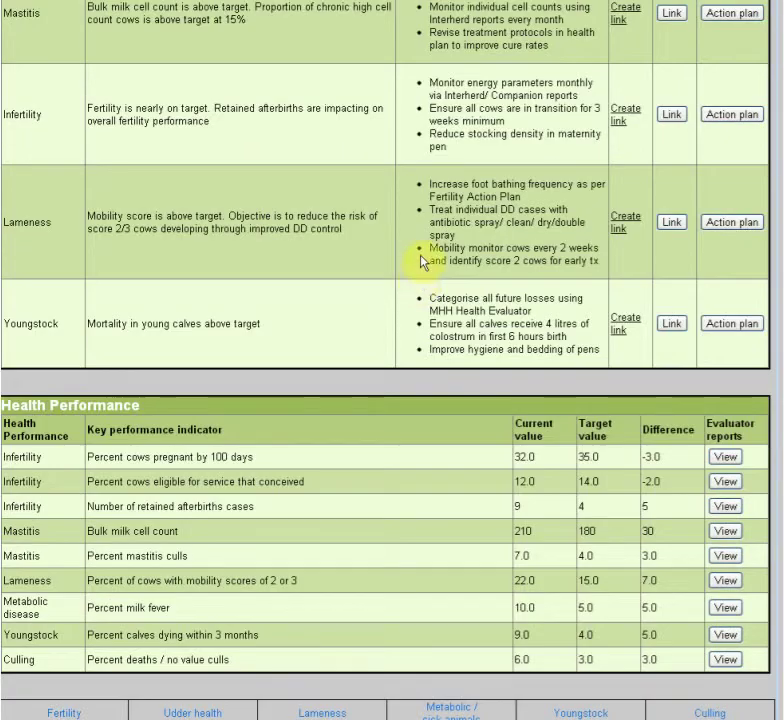
{"action": "scroll", "coordinate": [420, 283], "scroll_direction": "down", "scroll_amount": 2}
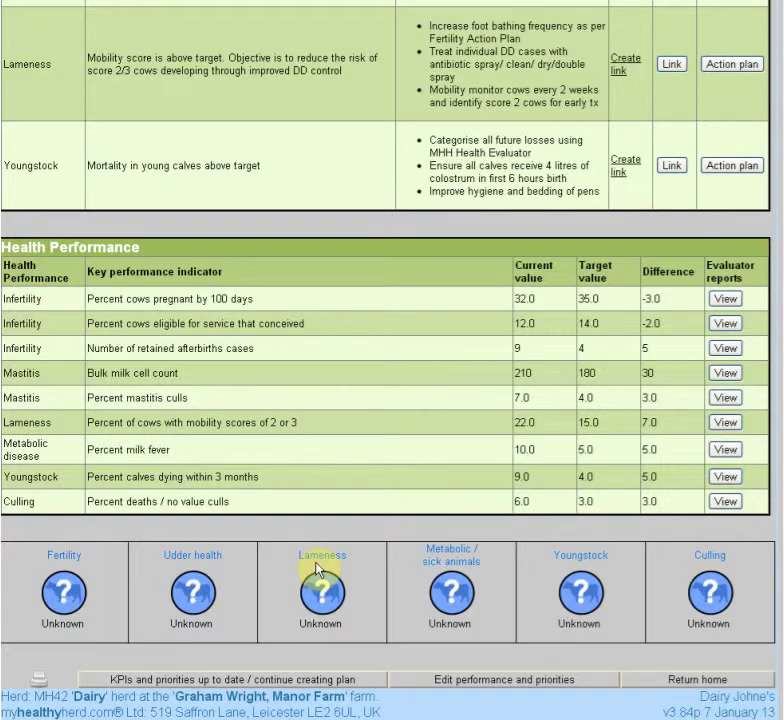
{"action": "scroll", "coordinate": [316, 569], "scroll_direction": "up", "scroll_amount": 5}
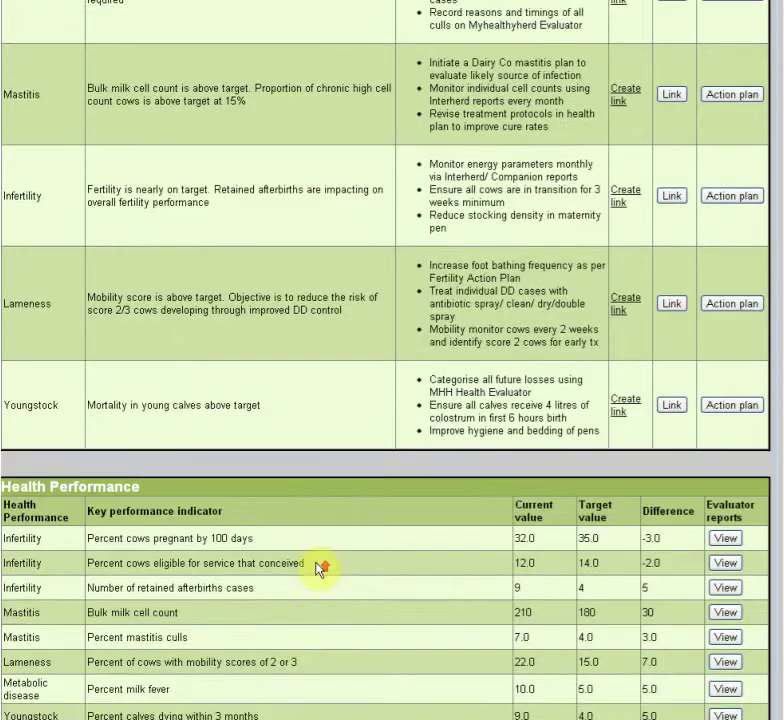
{"action": "scroll", "coordinate": [316, 569], "scroll_direction": "up", "scroll_amount": 1}
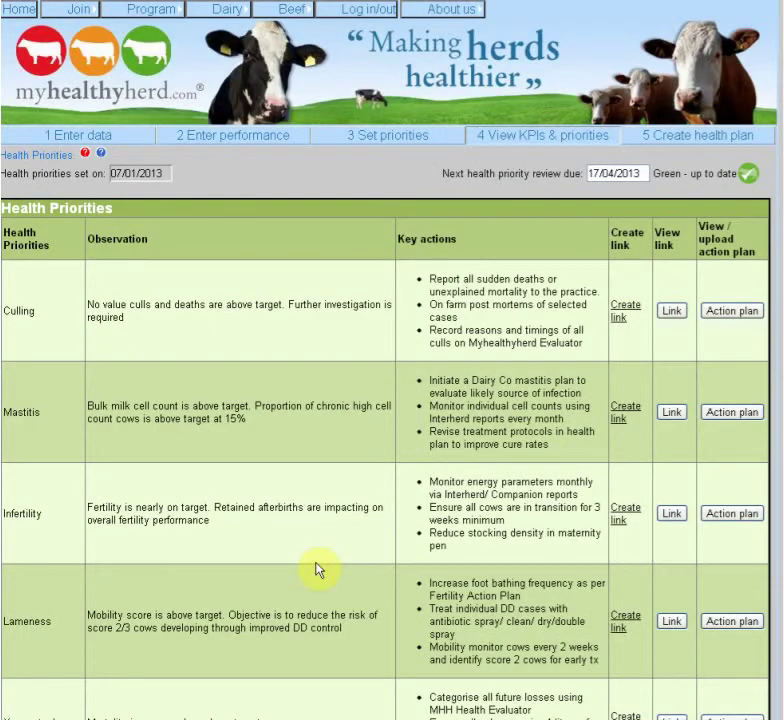